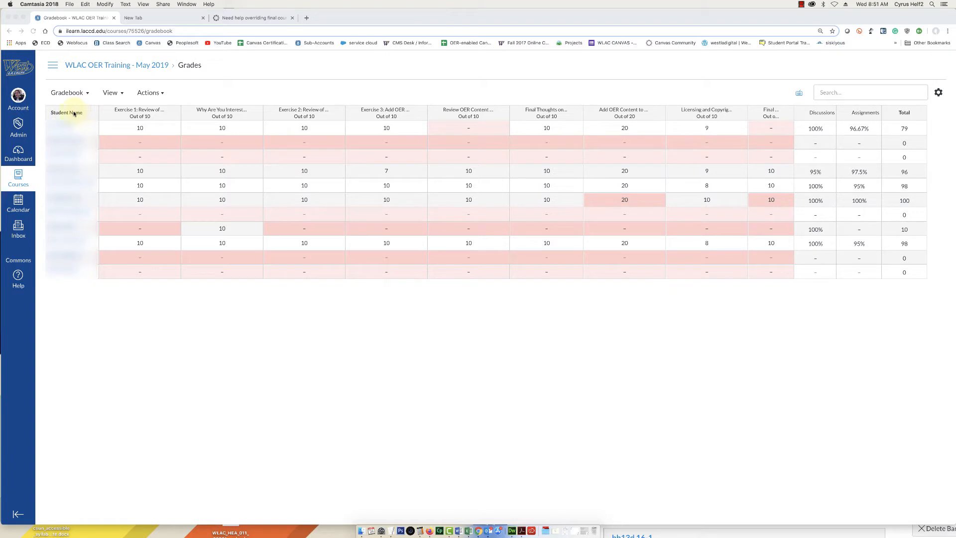
# Step: Set the secondary info of the Student Name column to SIS ID
pyautogui.click(90, 113)
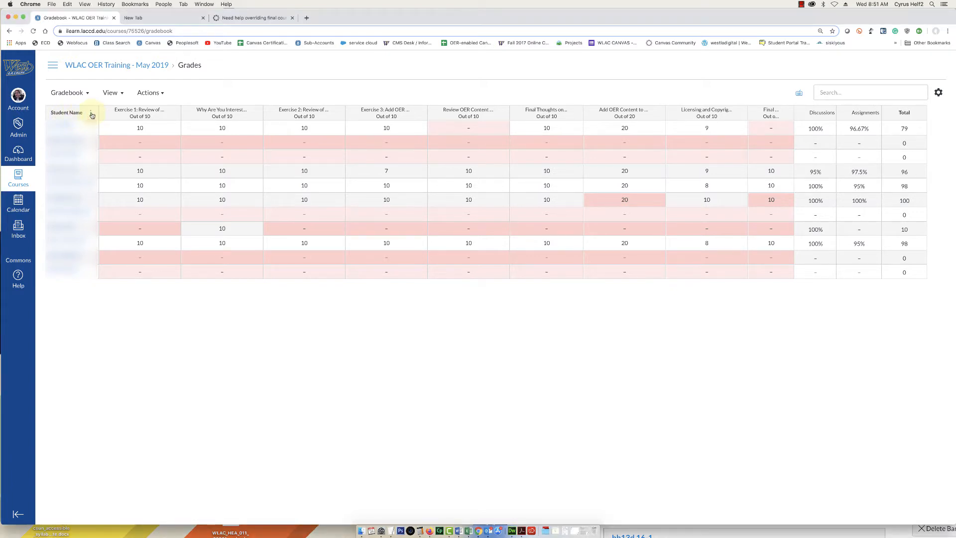
pyautogui.click(92, 114)
pyautogui.moveTo(71, 132)
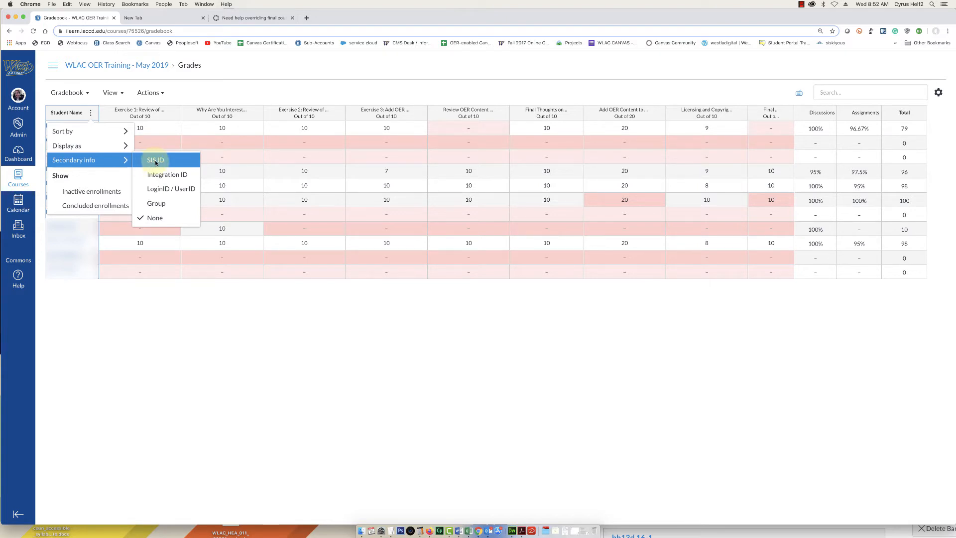
pyautogui.click(184, 163)
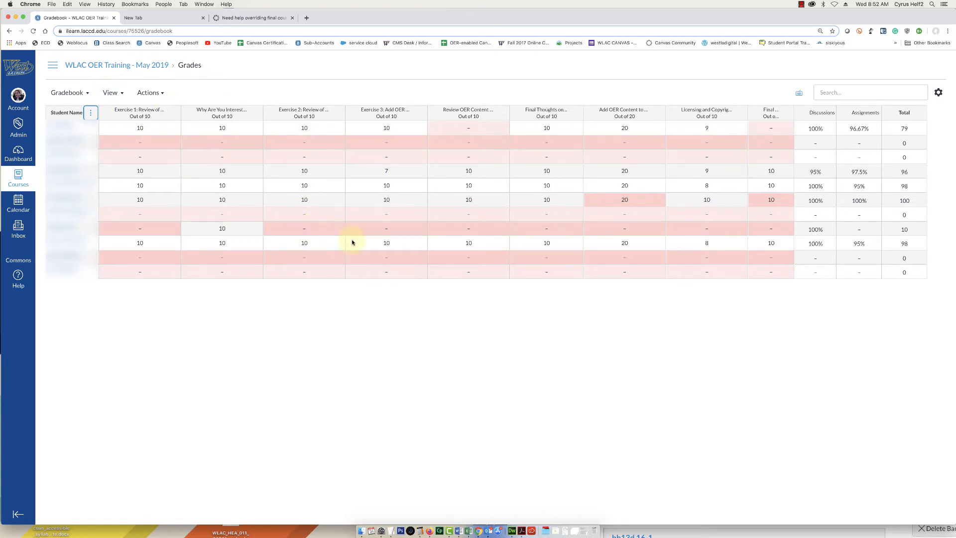
# Step: Change the gradebook color of the Missing status to white (#FFFFFF) and apply it
pyautogui.click(120, 93)
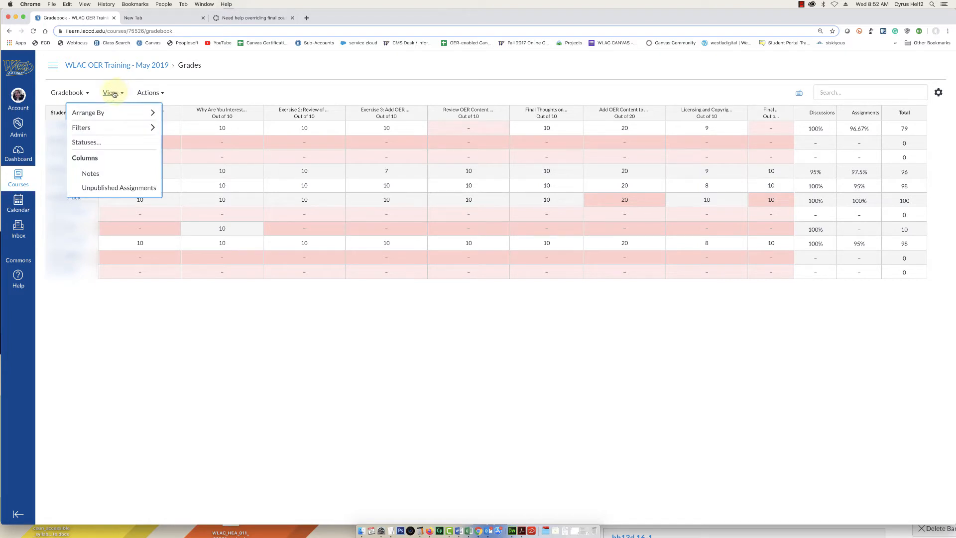
pyautogui.click(92, 143)
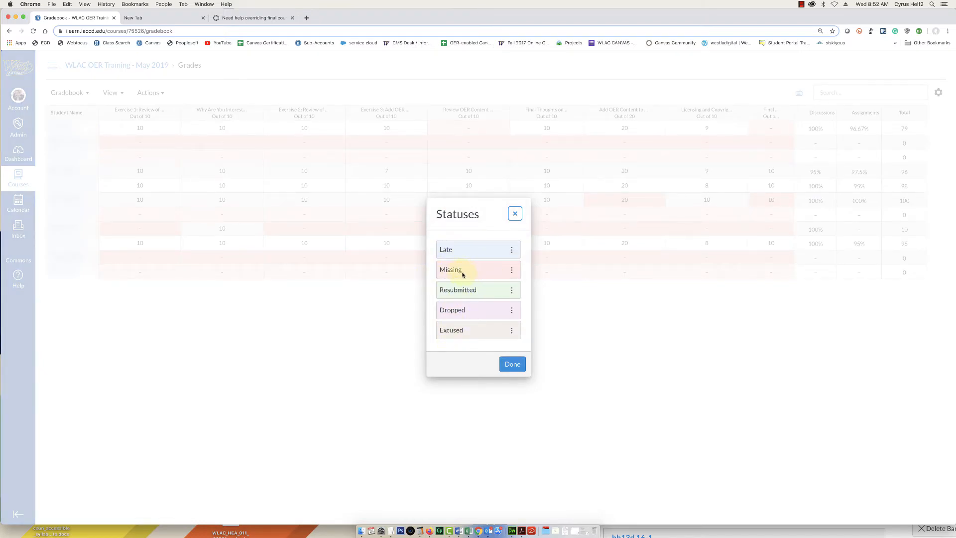
pyautogui.click(511, 272)
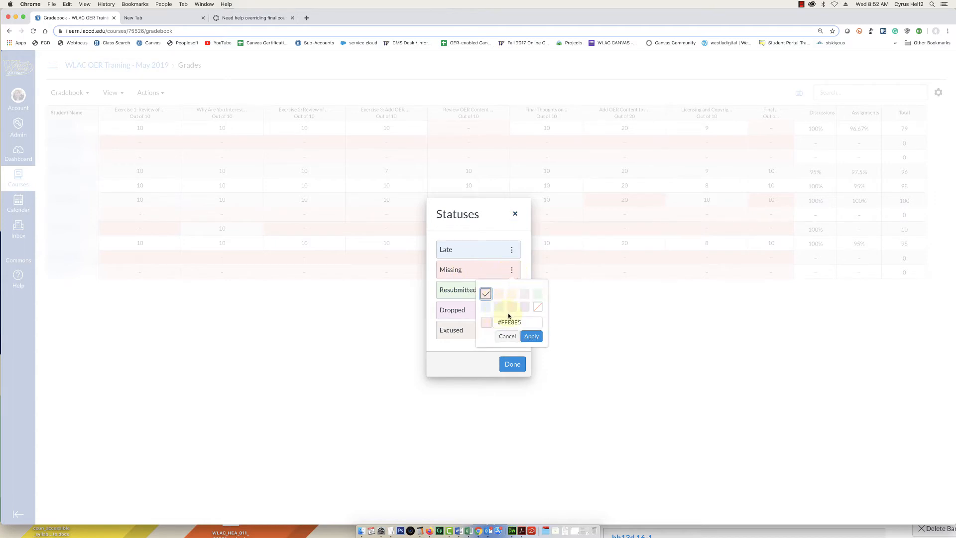
pyautogui.click(524, 306)
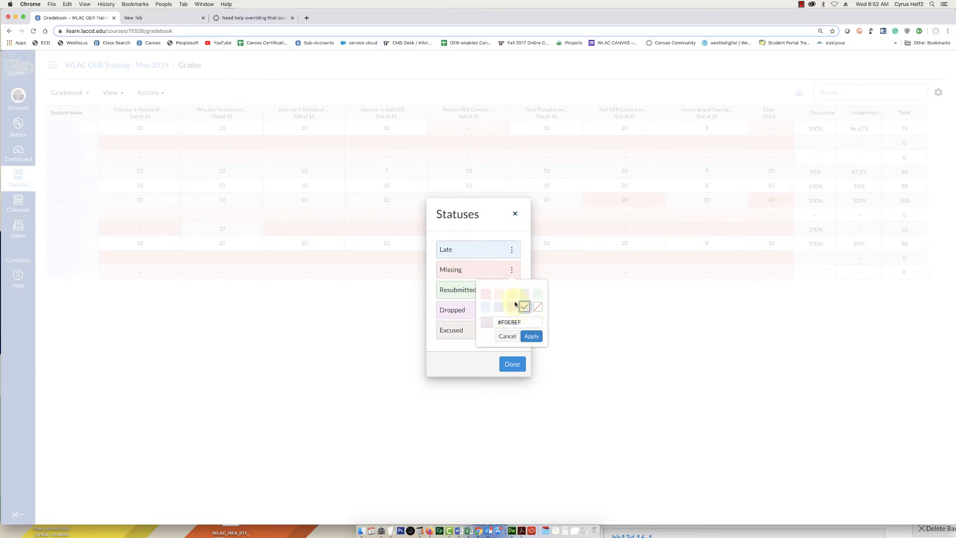
pyautogui.click(537, 306)
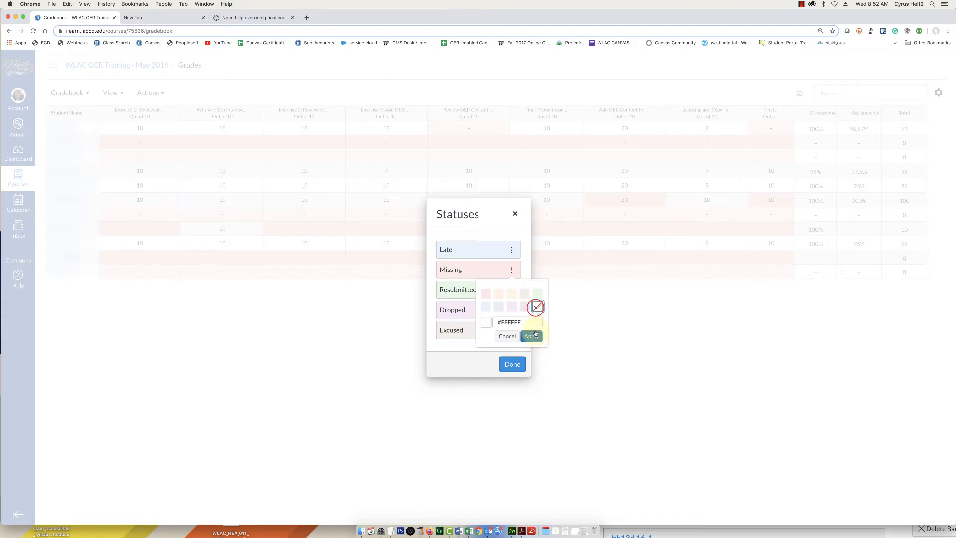
pyautogui.click(531, 336)
# Step: Restore the Missing status to the light red color #FFE8E5 and finish editing the statuses
pyautogui.click(512, 270)
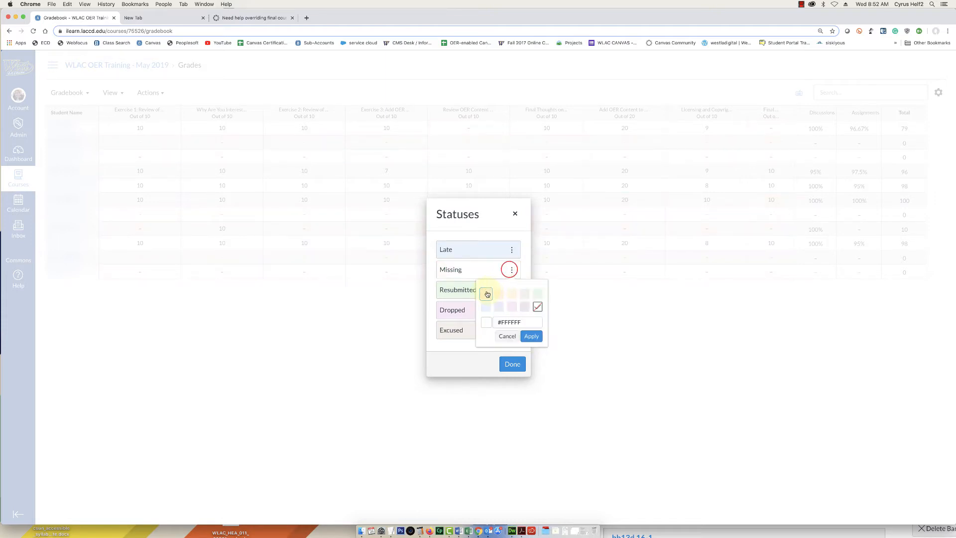
pyautogui.click(487, 294)
pyautogui.click(531, 336)
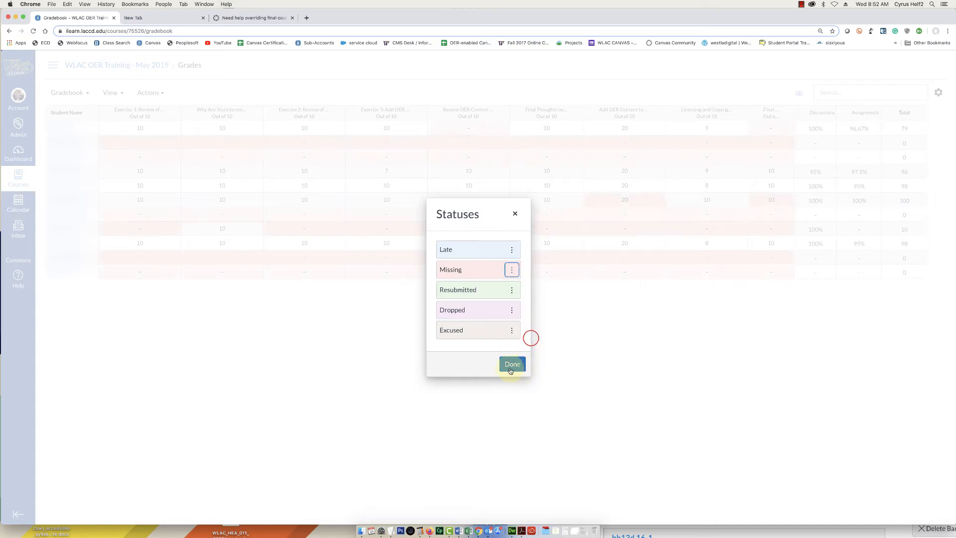
pyautogui.click(511, 366)
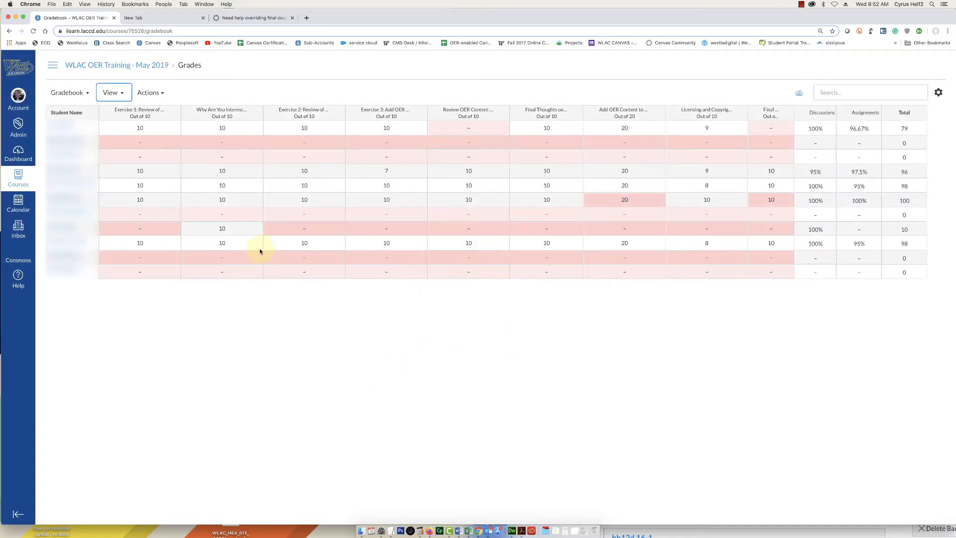
# Step: Move the Exercise 1 assignment column behind the "Why Are You Interested" column
pyautogui.click(274, 93)
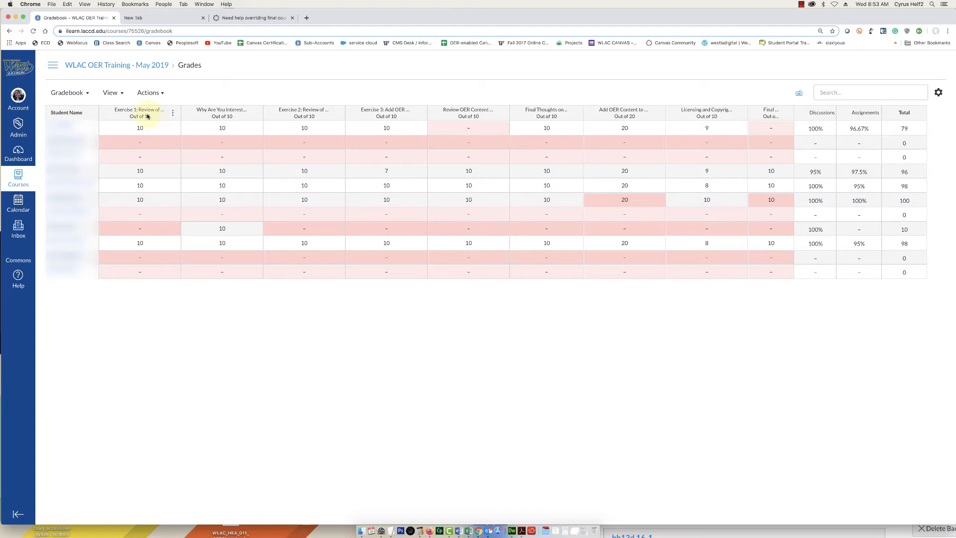
pyautogui.moveTo(155, 120); pyautogui.dragTo(220, 118)
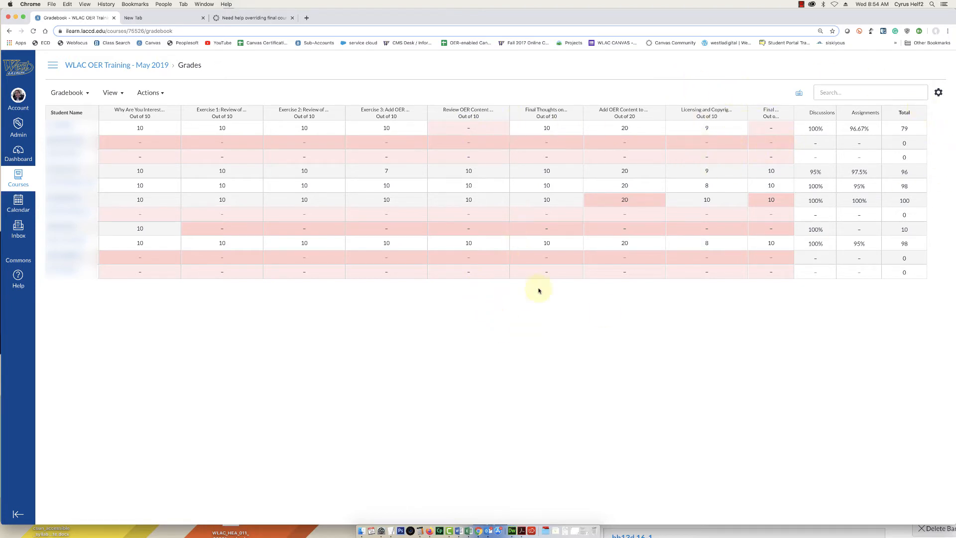
# Step: Automatically apply a grade of 0% to missing submissions in the late policies and update the gradebook settings
pyautogui.click(937, 95)
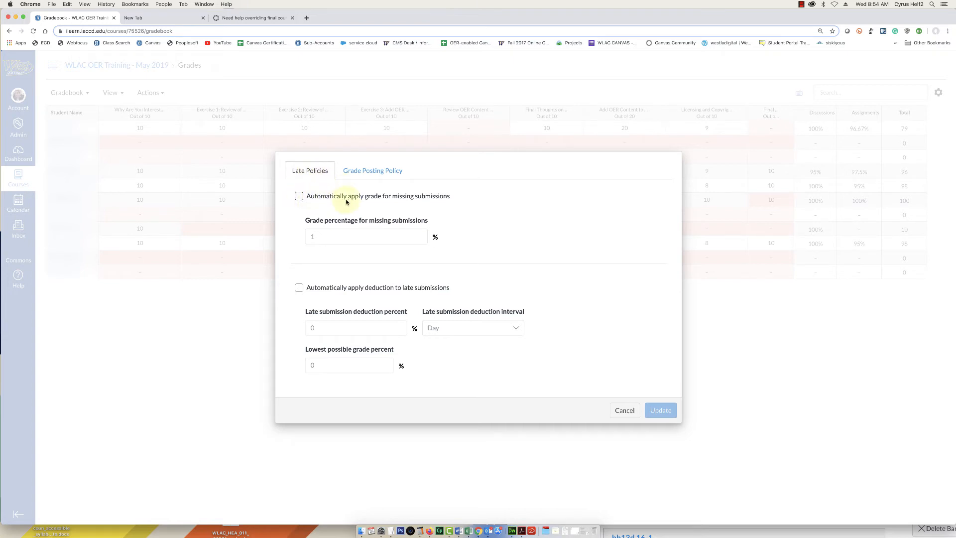
pyautogui.click(300, 197)
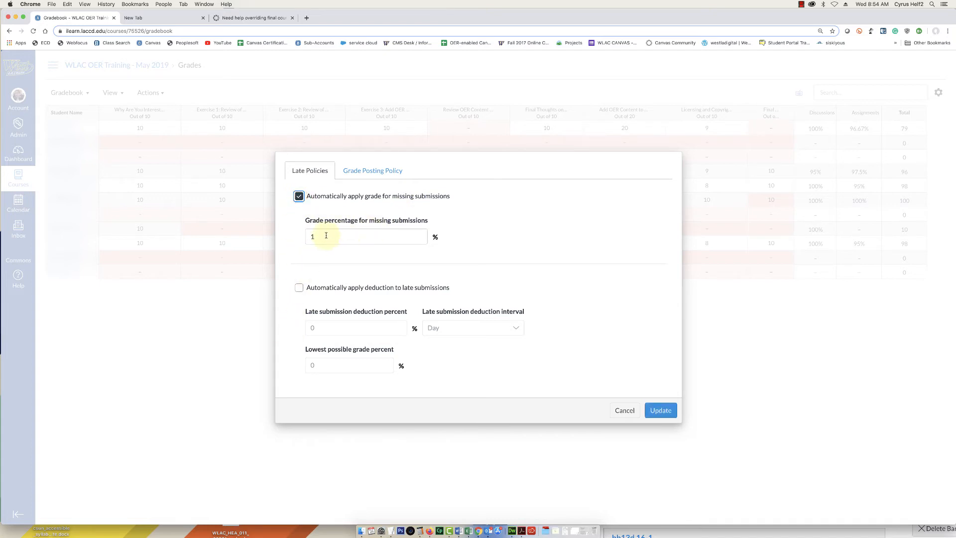
pyautogui.moveTo(326, 235); pyautogui.dragTo(296, 238)
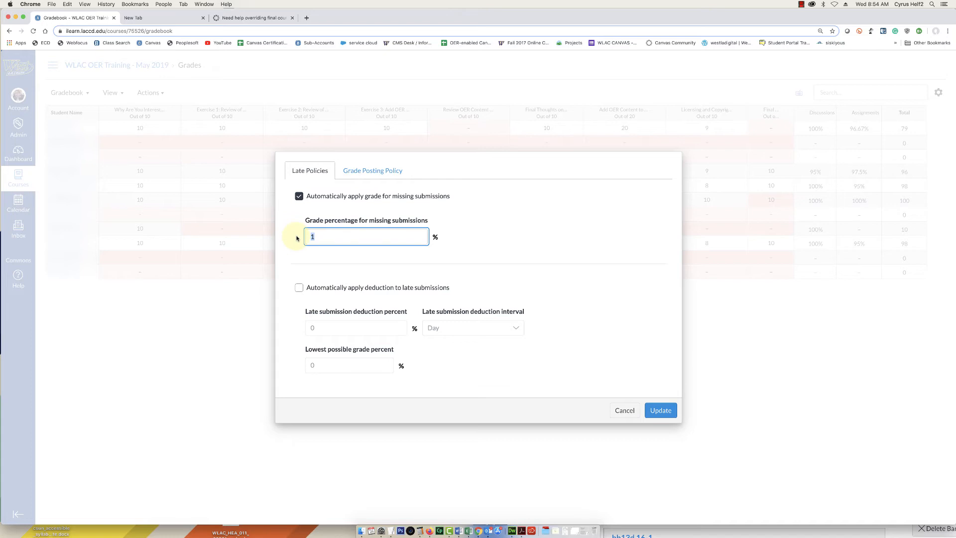
pyautogui.write('0')
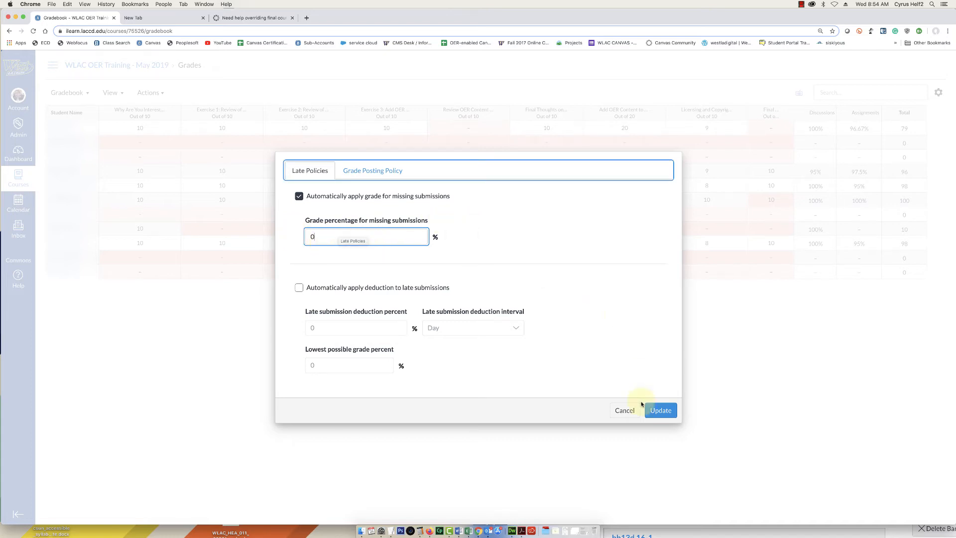
pyautogui.click(669, 414)
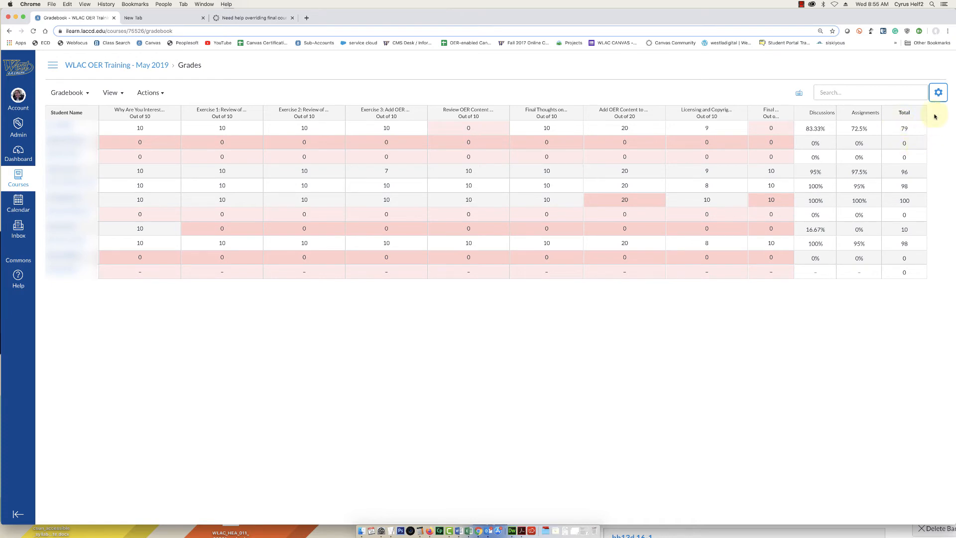
# Step: Examine the first student's total grade and the available gradebook settings, closing the settings without updating
pyautogui.click(904, 128)
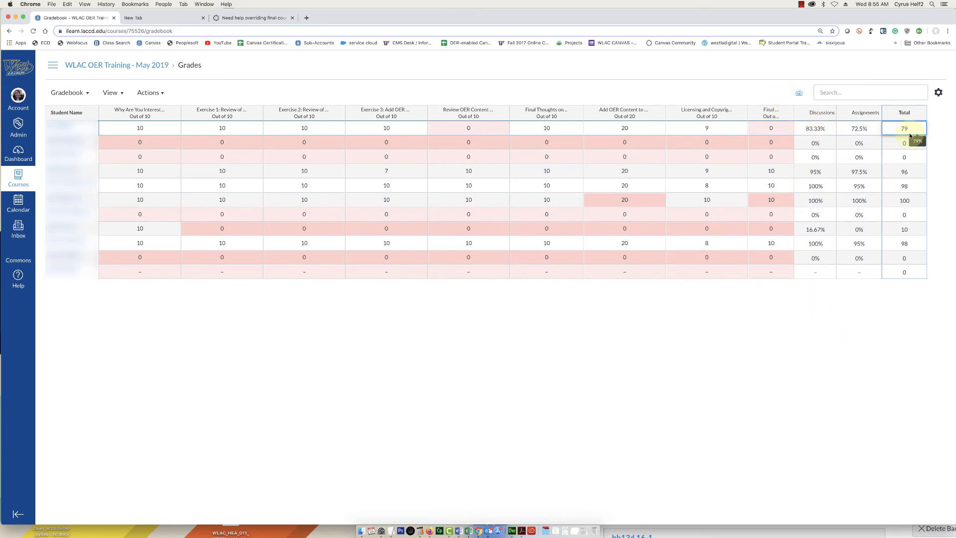
pyautogui.click(753, 90)
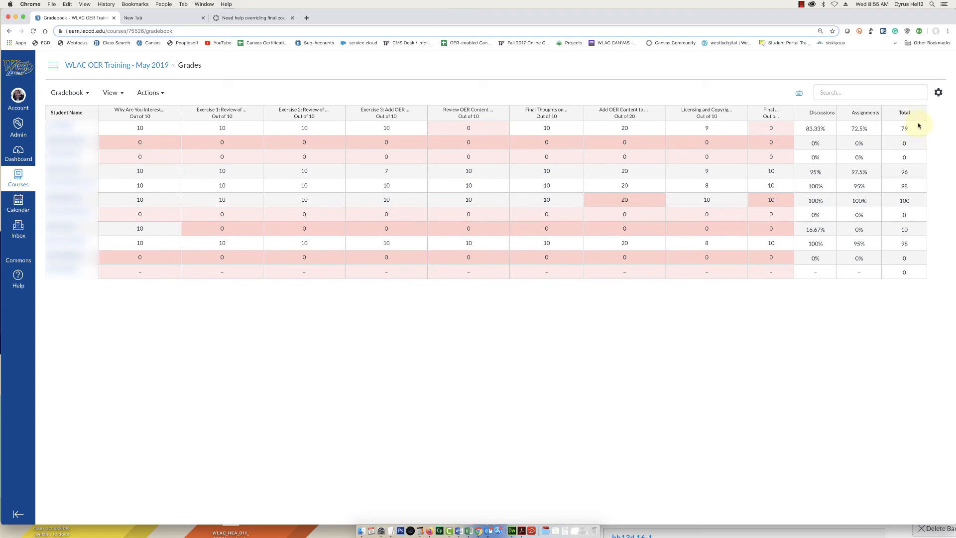
pyautogui.click(938, 94)
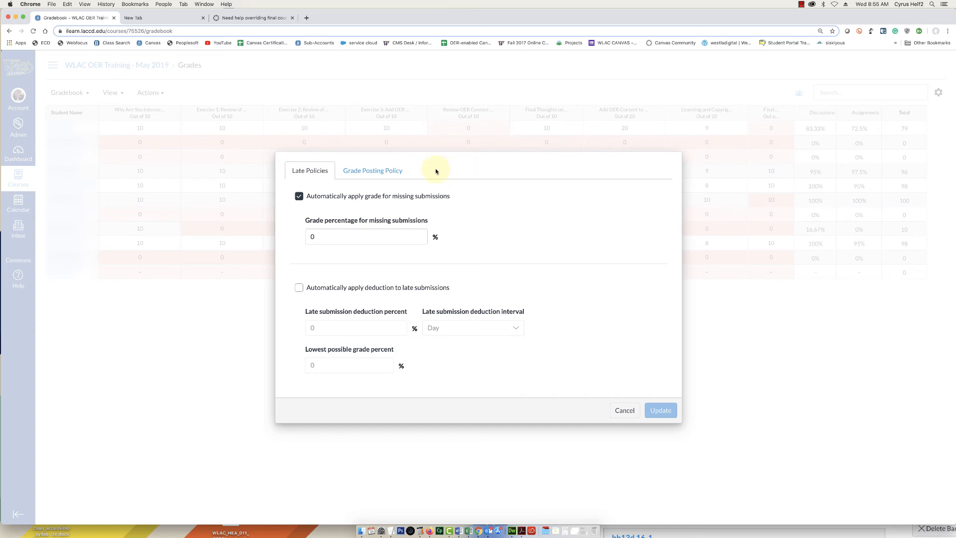
pyautogui.click(620, 411)
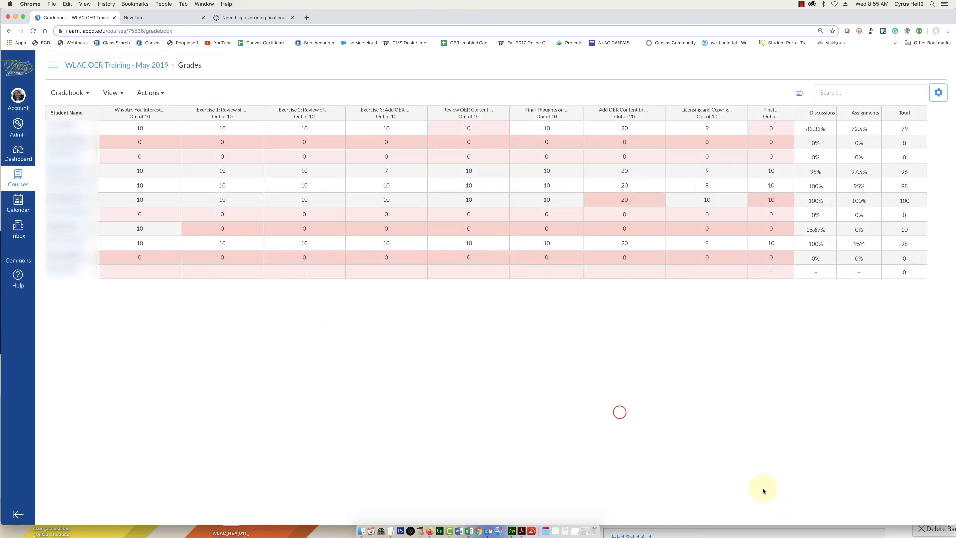
# Step: Enable the Final Grade Override feature option in the course settings
pyautogui.click(51, 65)
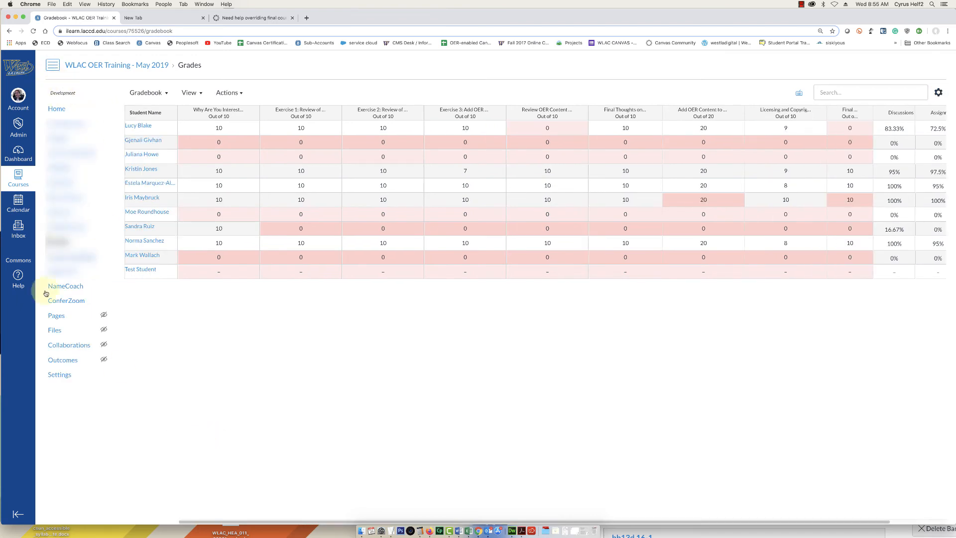
pyautogui.click(57, 377)
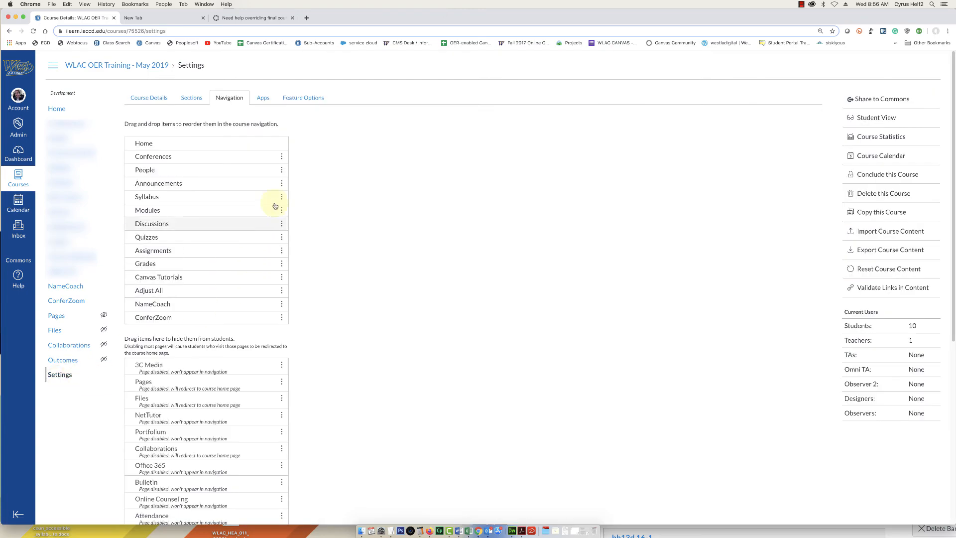
pyautogui.click(308, 99)
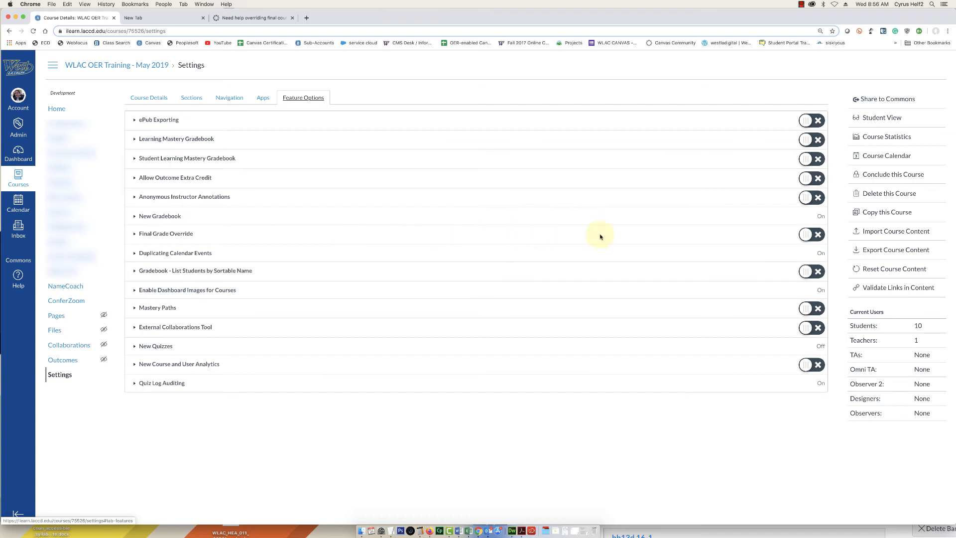
pyautogui.click(806, 235)
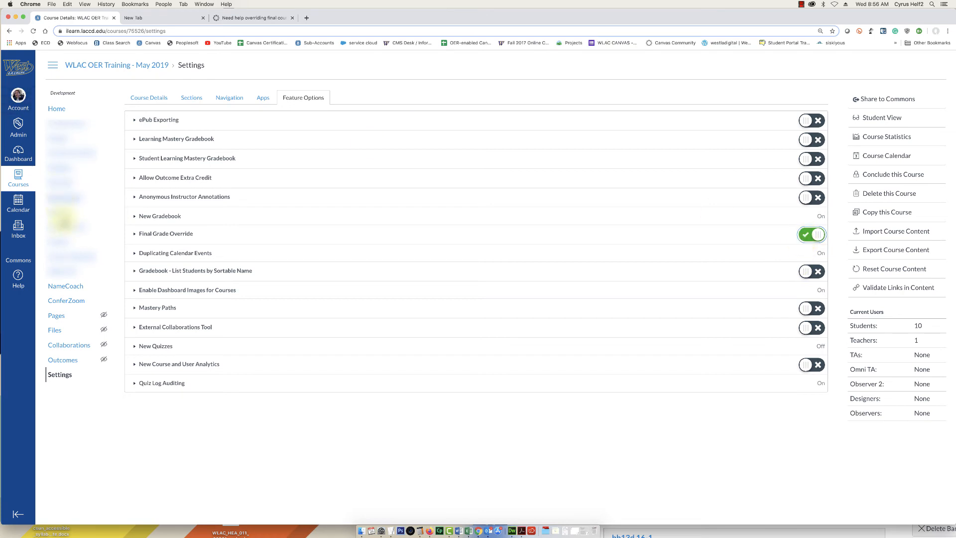
# Step: Return to the course's gradebook, allow final grade override in its advanced settings, and update them
pyautogui.click(51, 242)
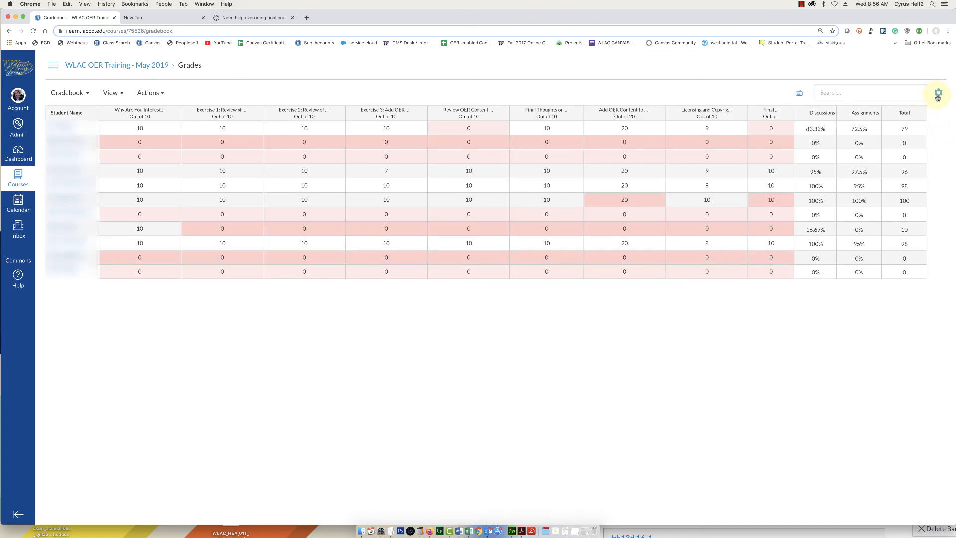
pyautogui.click(939, 93)
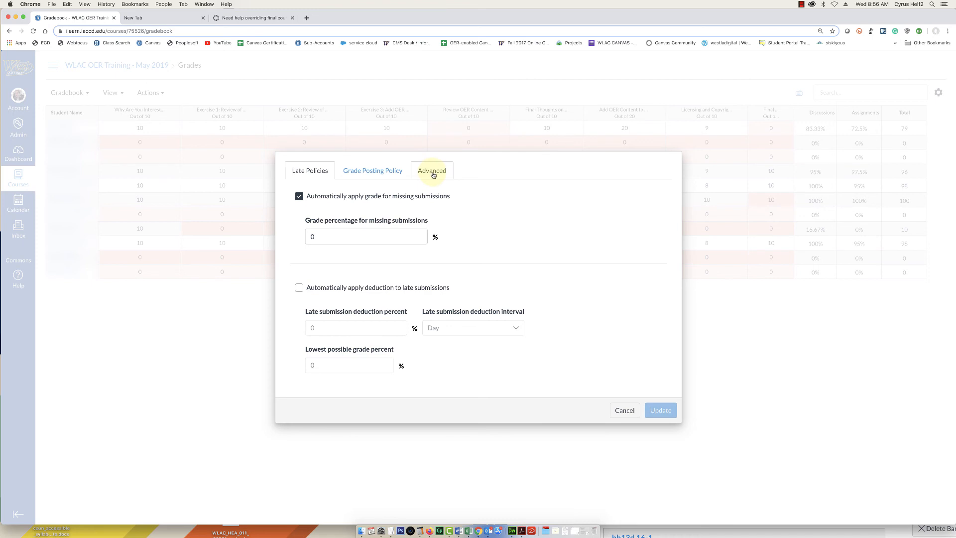
pyautogui.click(432, 171)
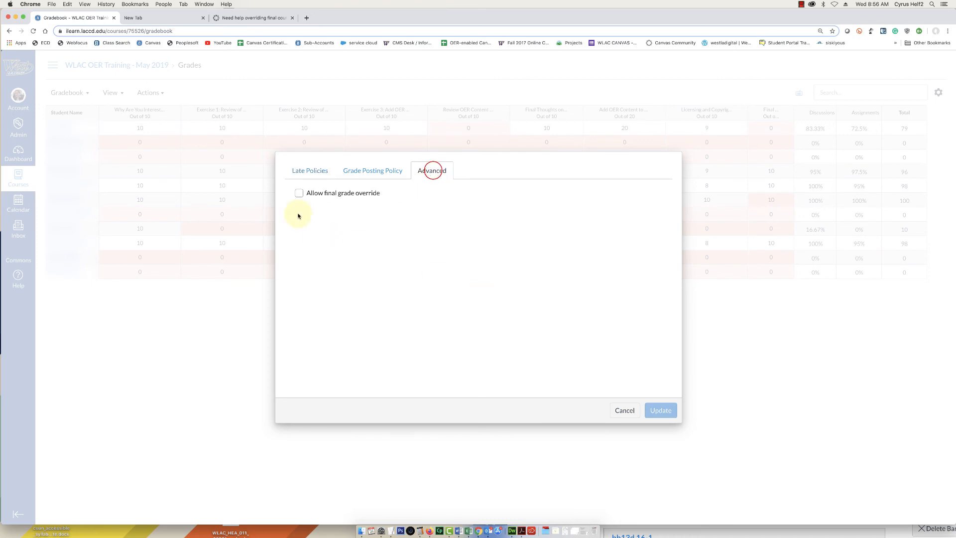
pyautogui.click(299, 194)
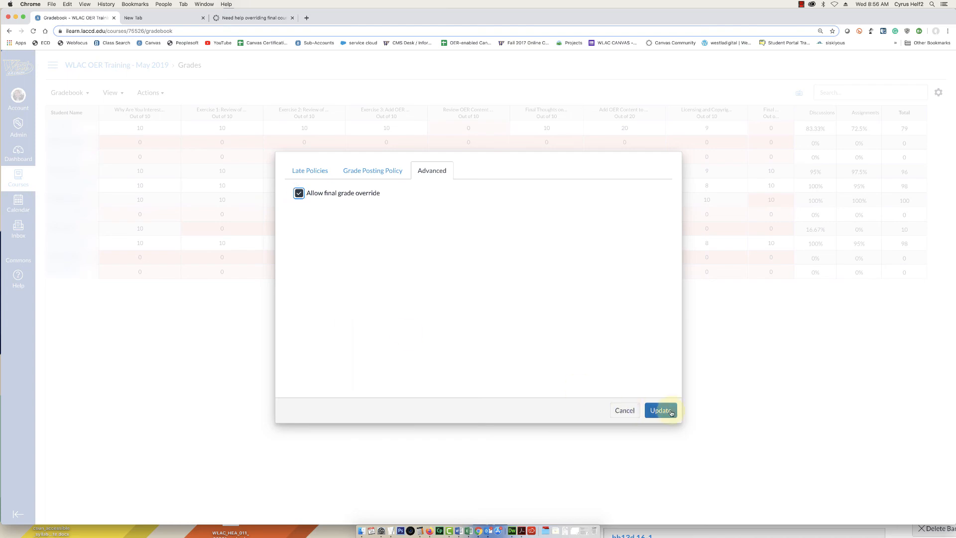
pyautogui.click(660, 410)
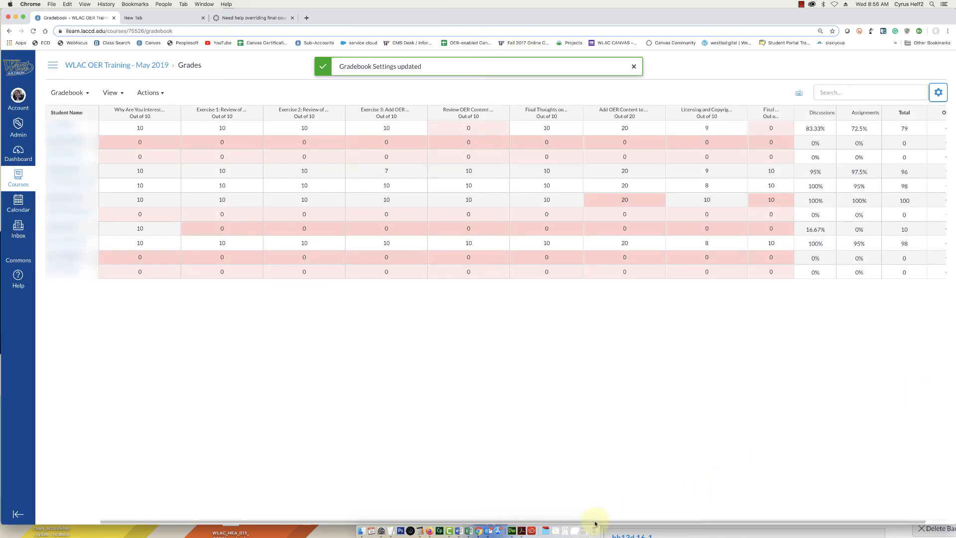
# Step: Enter 80 as the final grade override for the first student and save it
pyautogui.moveTo(587, 522); pyautogui.dragTo(704, 518)
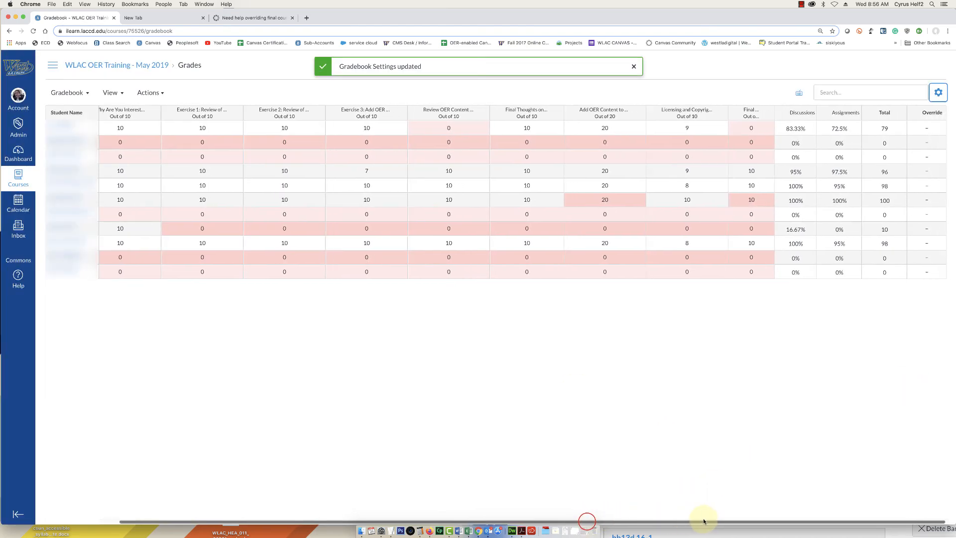
pyautogui.click(926, 131)
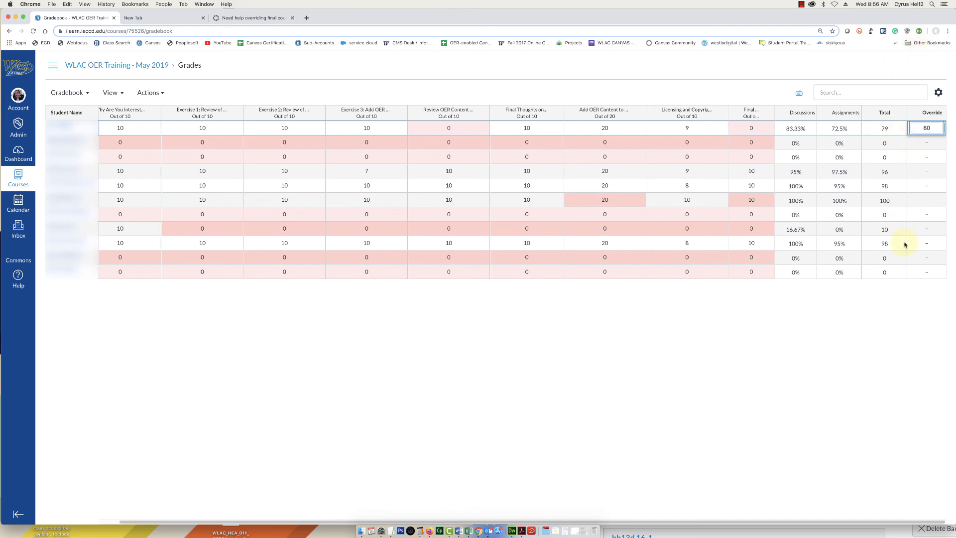
pyautogui.click(896, 369)
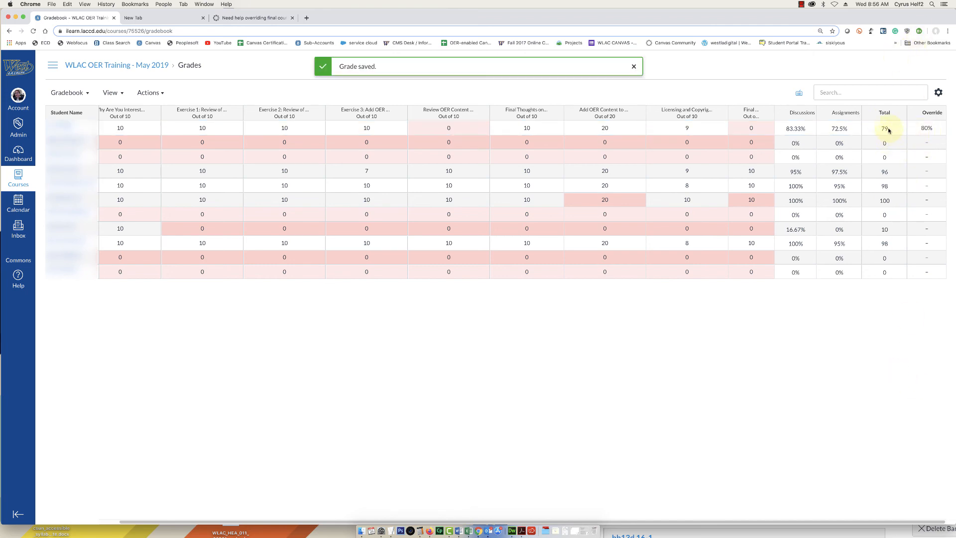
# Step: Open the first student's grades page and toggle calculation based only on graded assignments to compare the total
pyautogui.click(60, 125)
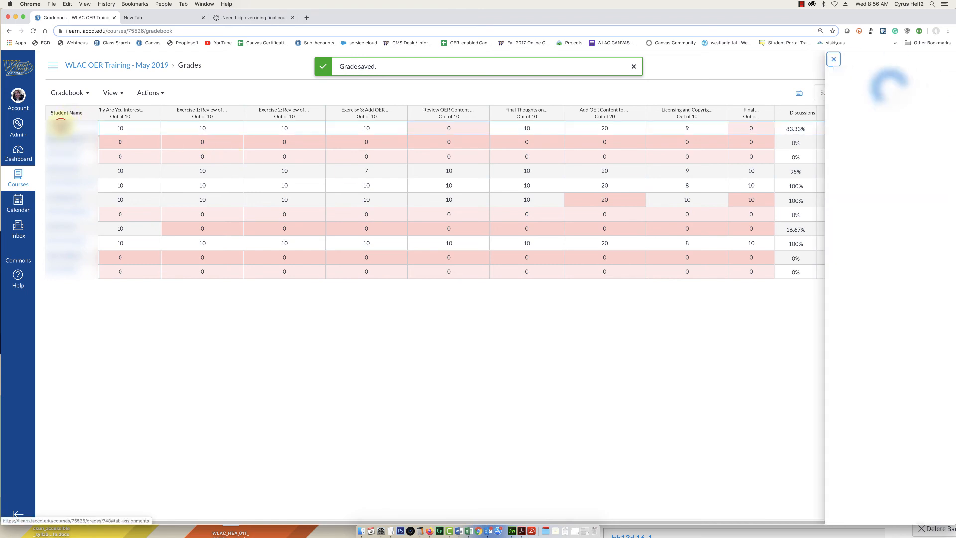
pyautogui.click(858, 176)
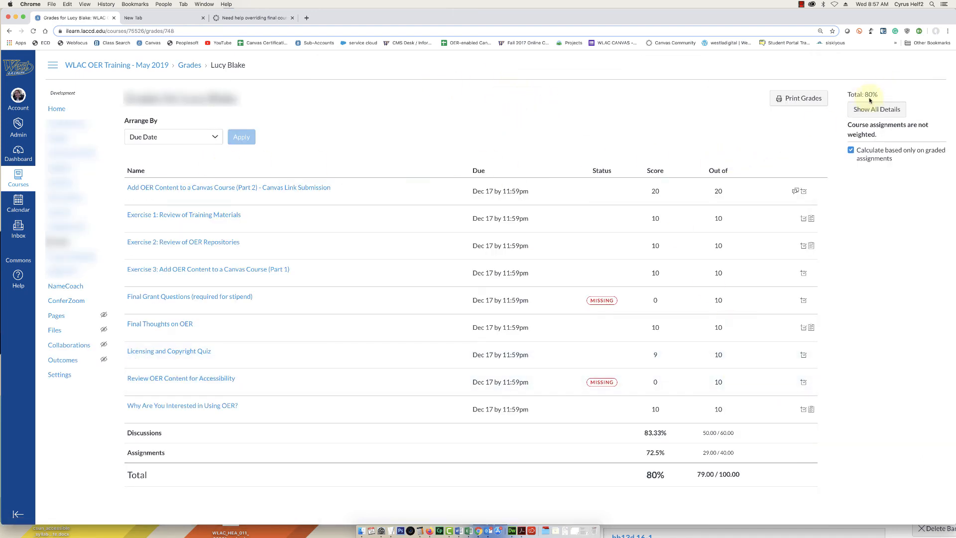
pyautogui.click(851, 150)
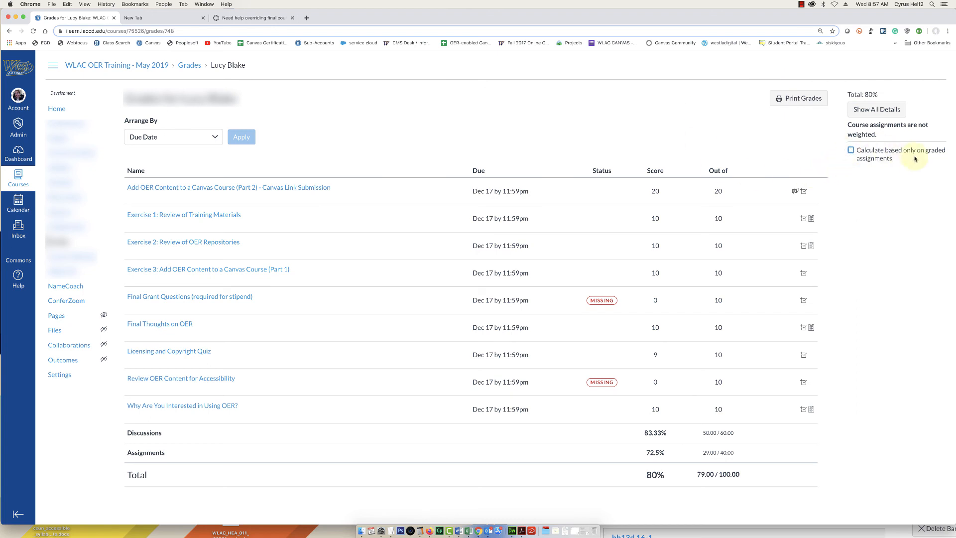
pyautogui.click(850, 150)
pyautogui.click(851, 150)
pyautogui.click(850, 150)
pyautogui.click(850, 150)
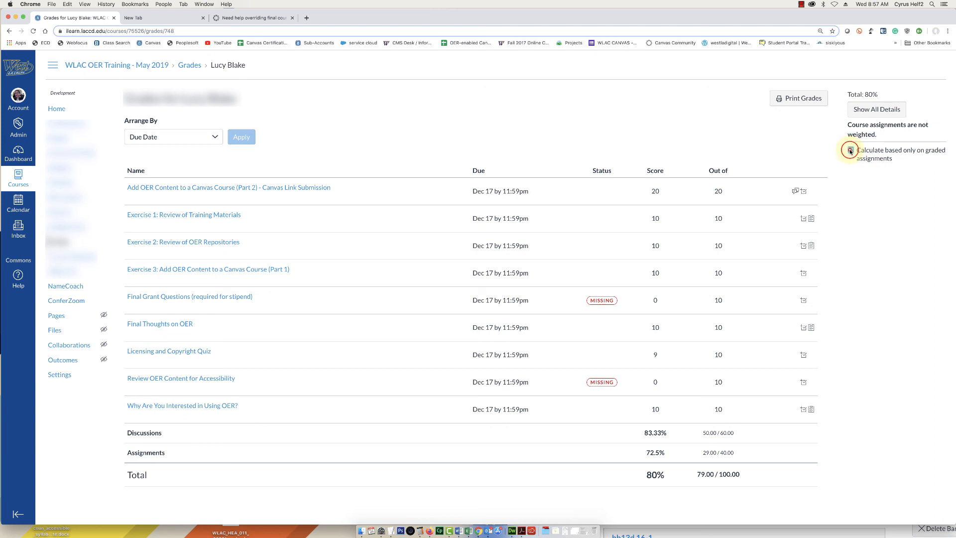